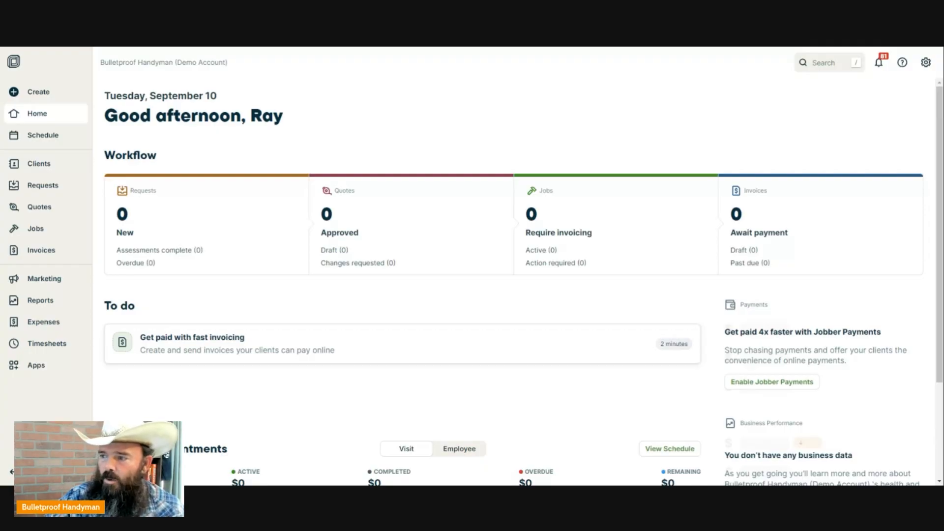
- Start creating a new job from the home dashboard
click(42, 115)
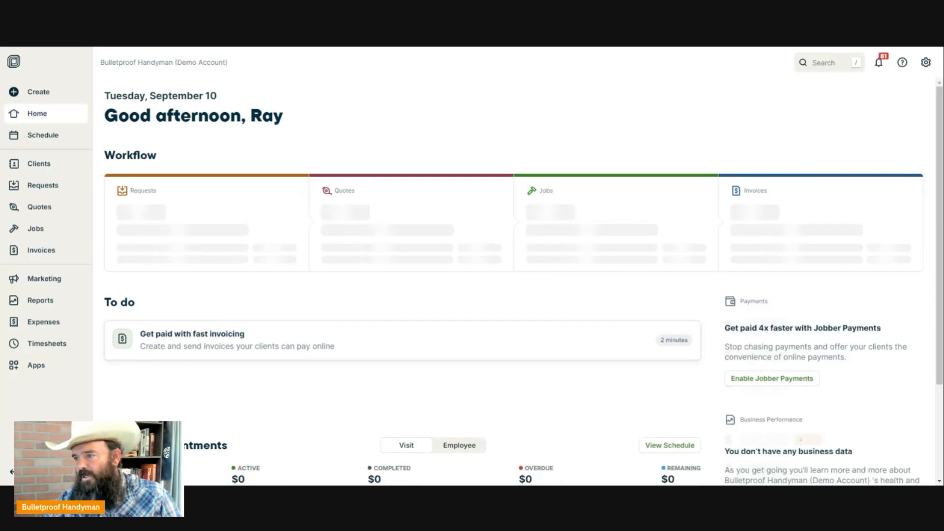
click(40, 96)
click(229, 99)
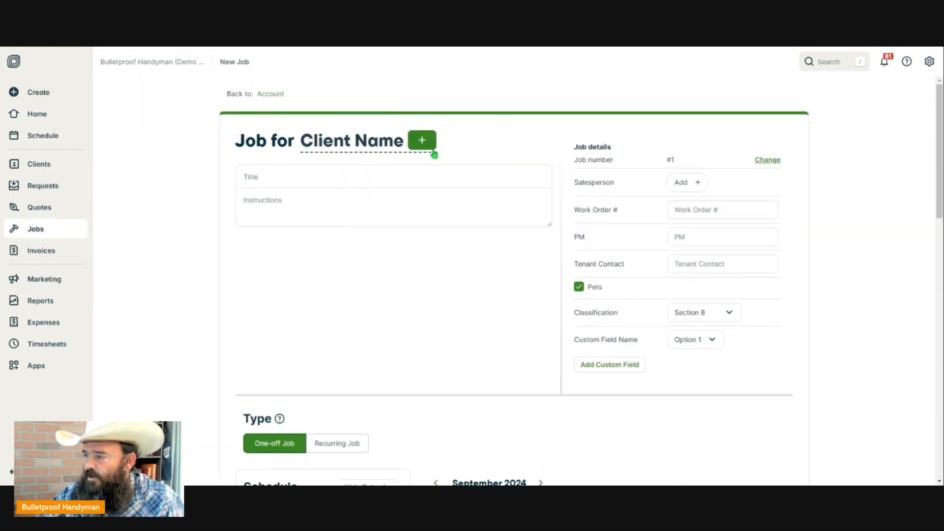
click(422, 142)
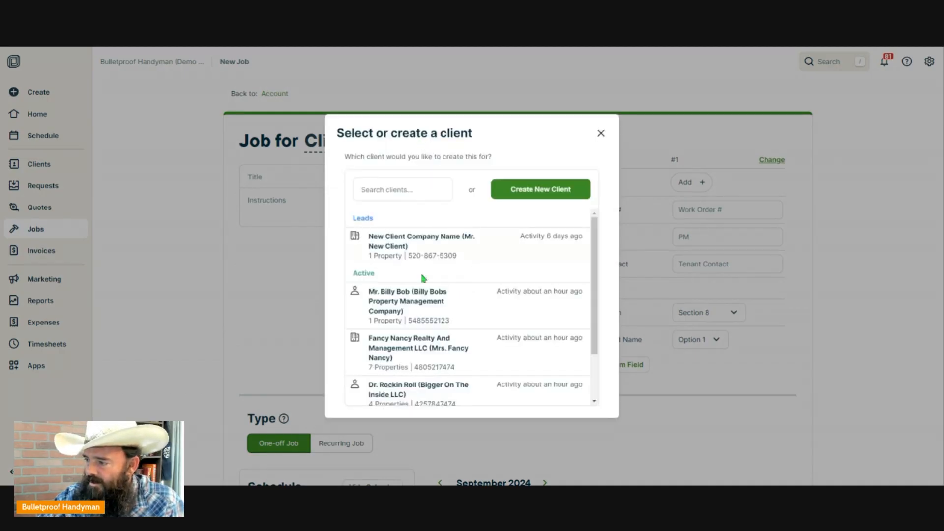
scroll(425, 305, down, 2)
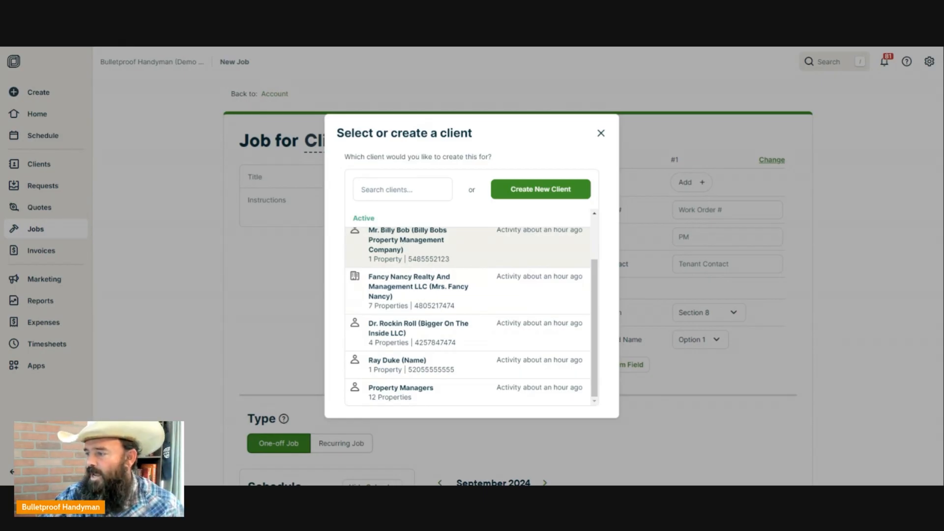
click(547, 194)
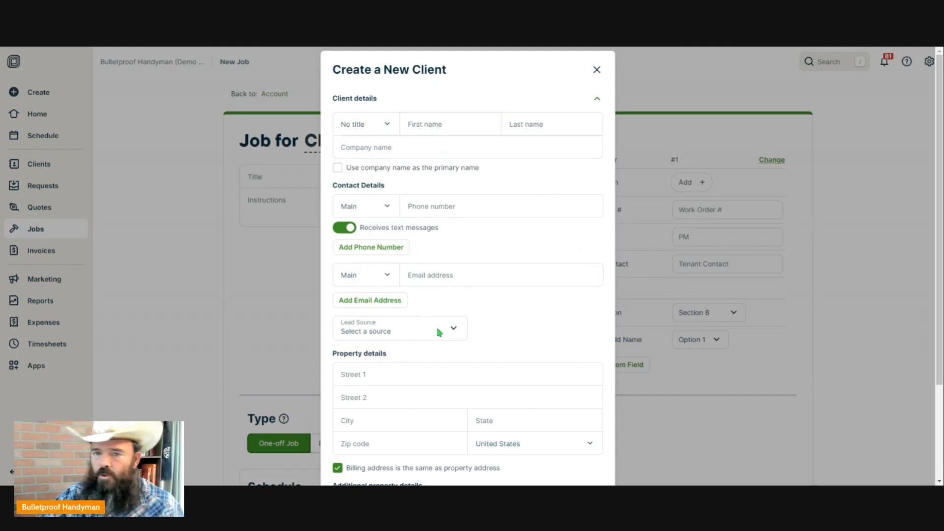
click(598, 70)
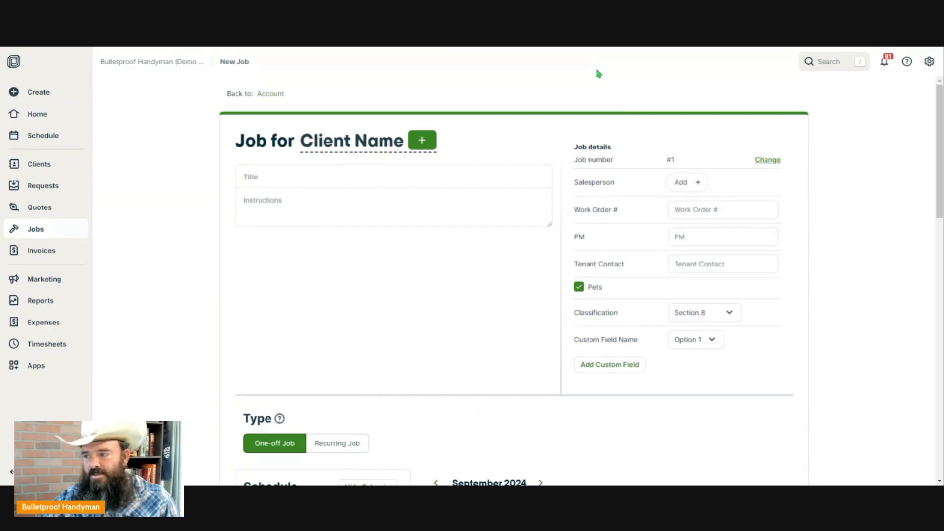
- Choose the first active client for the job and title it with the property's street address followed by "Toilet"
click(422, 141)
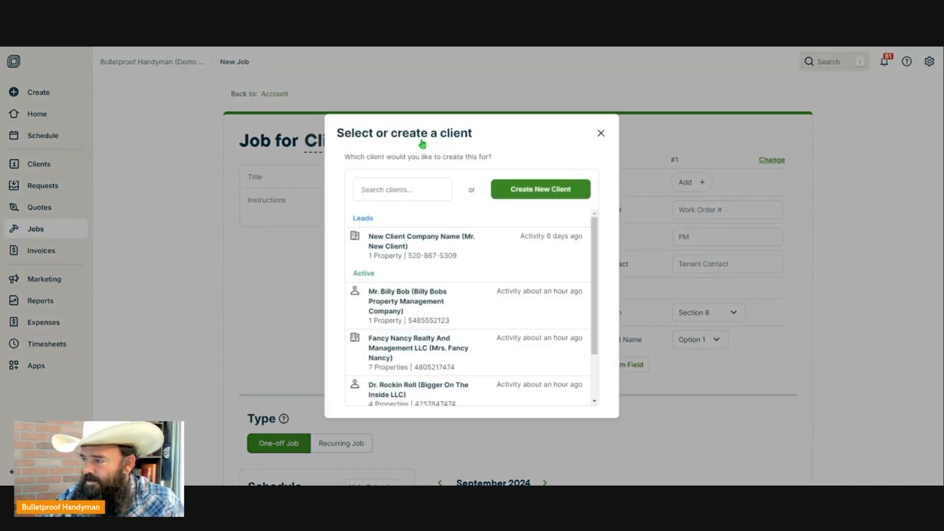
click(393, 306)
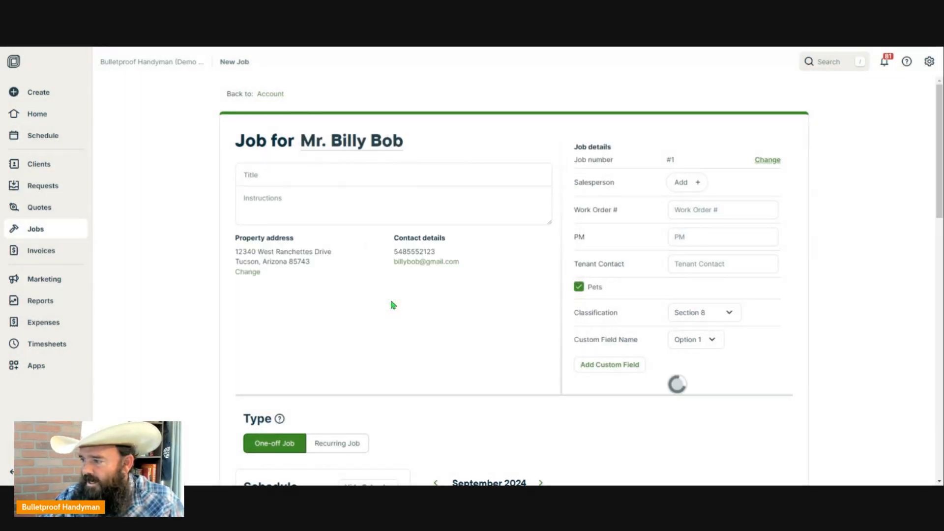
drag(236, 251, 333, 252)
key(ctrl+c)
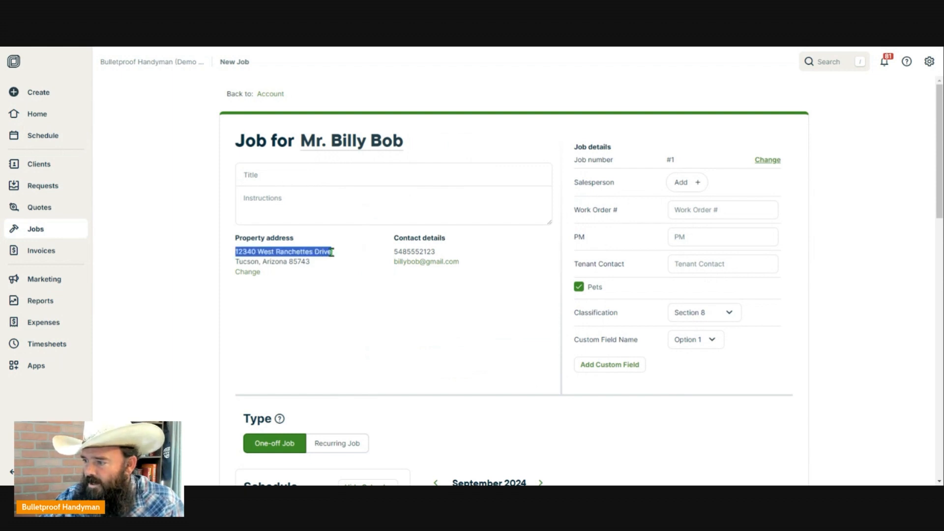
click(283, 176)
key(ctrl+v)
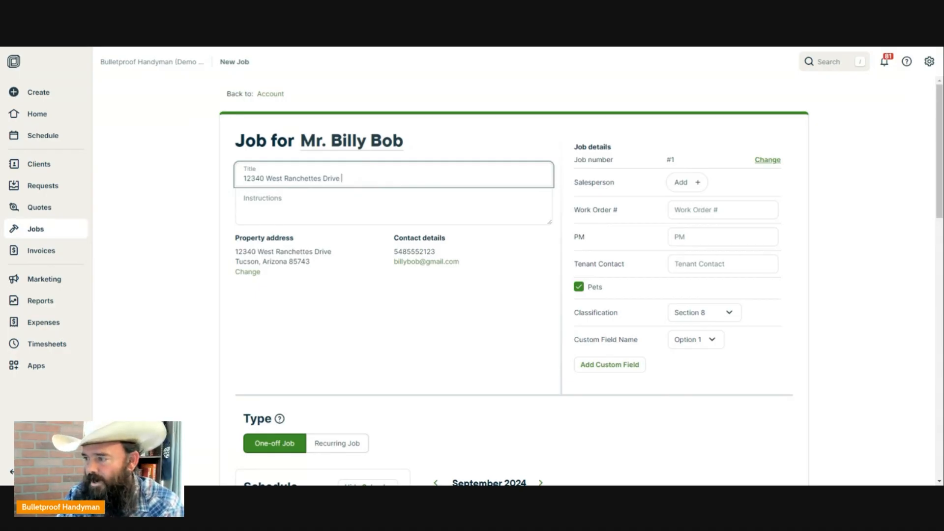
text(Toilet)
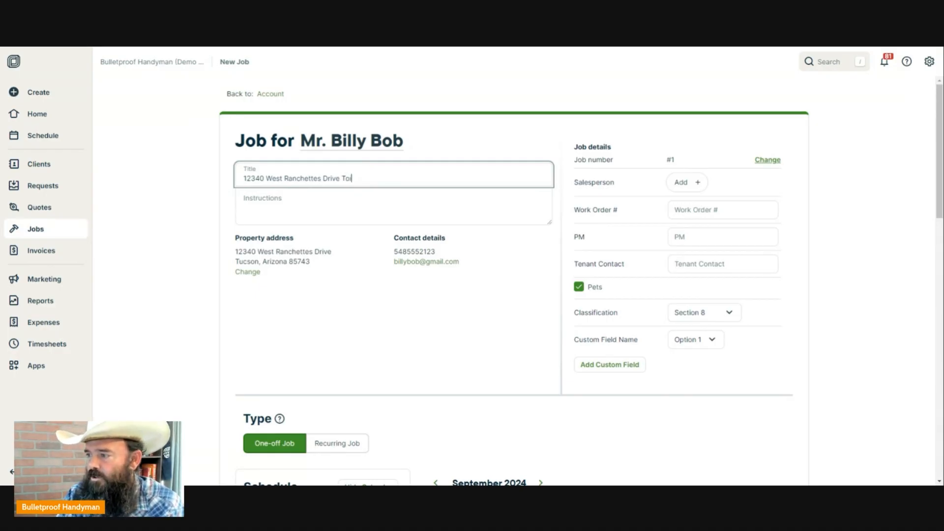
click(360, 205)
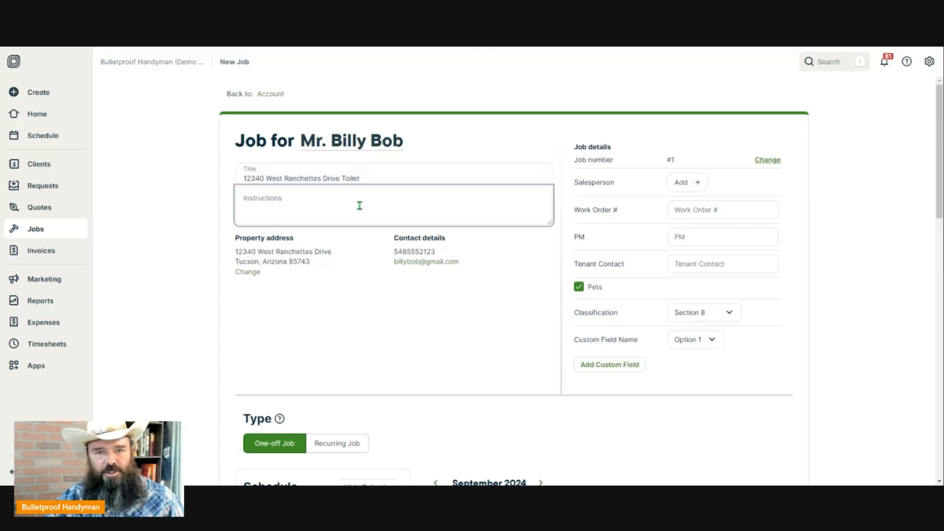
- Review the job form's custom detail fields, including the Pets checkbox and Custom Field Name options, and the form for adding a custom field
scroll(364, 241, down, 12)
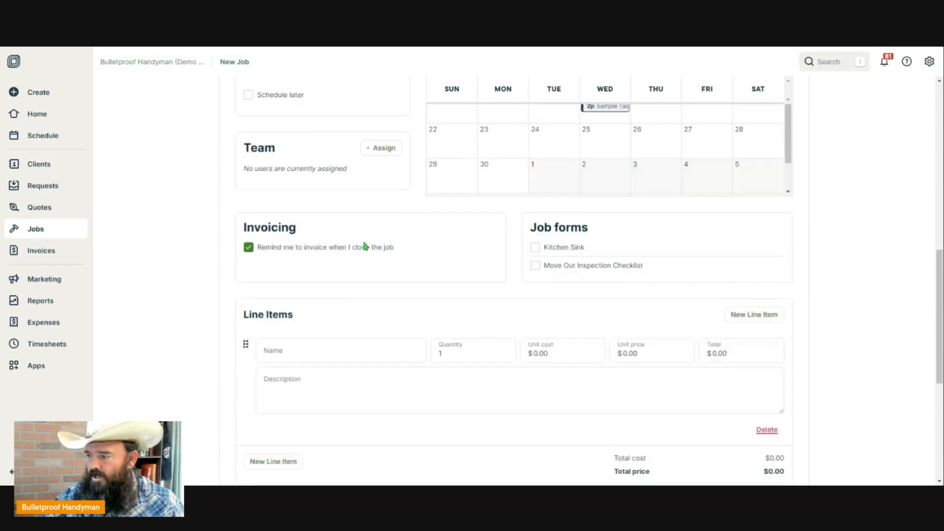
scroll(322, 308, up, 12)
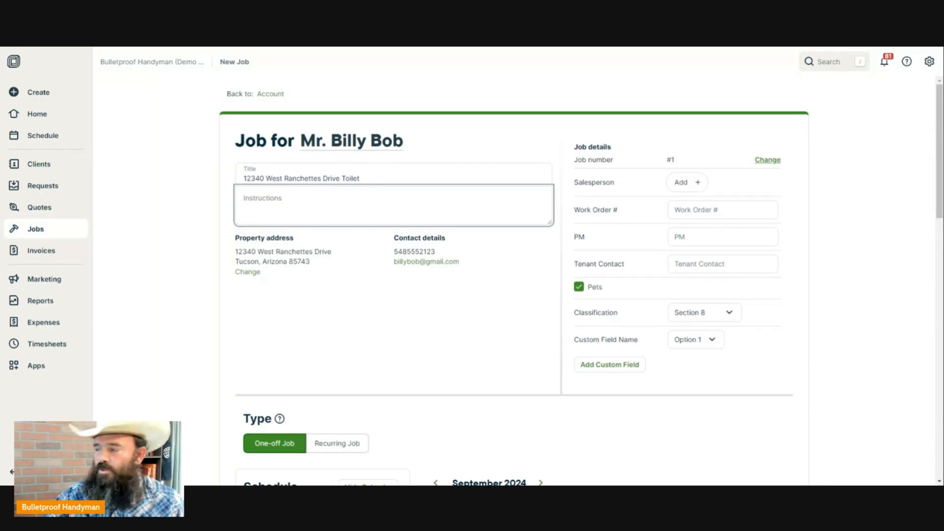
click(586, 264)
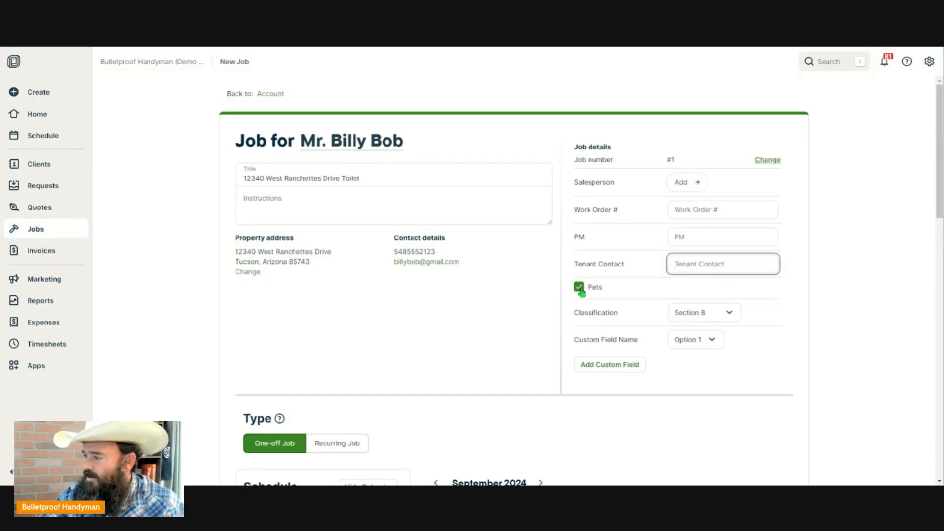
click(579, 289)
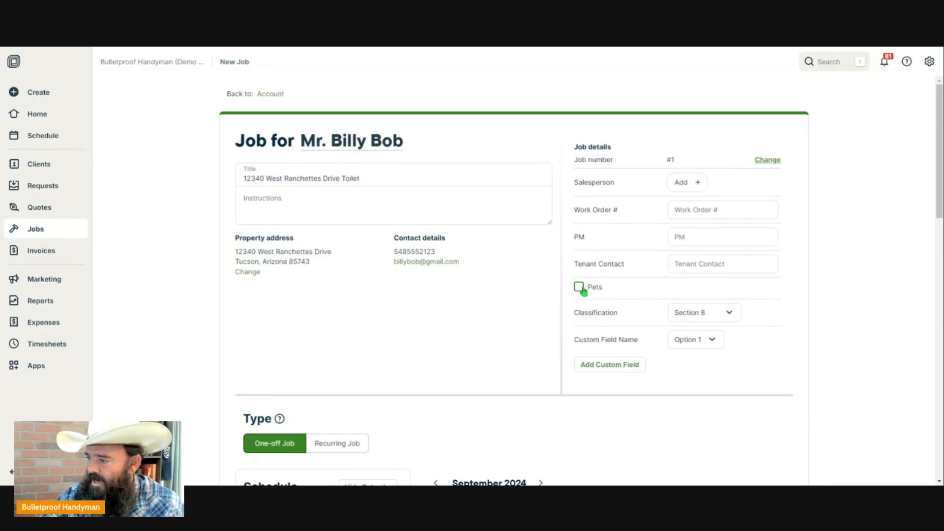
click(578, 291)
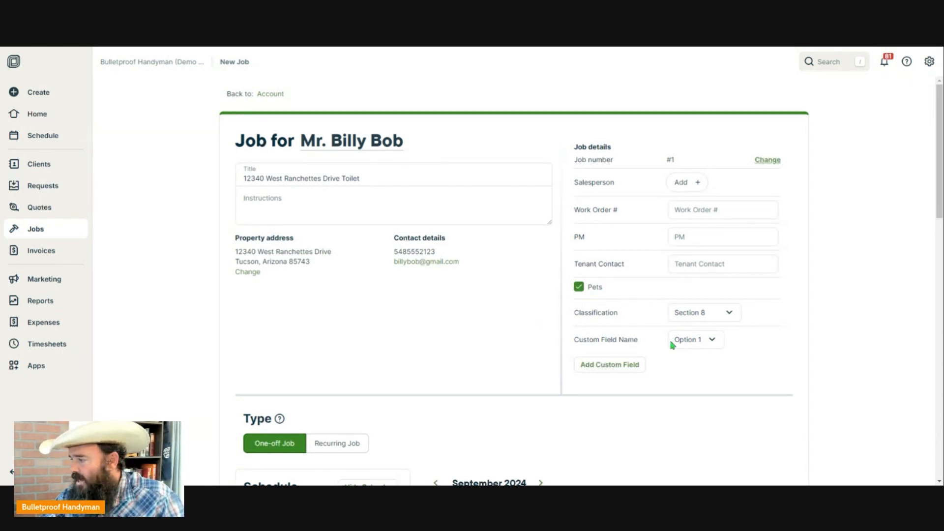
click(712, 343)
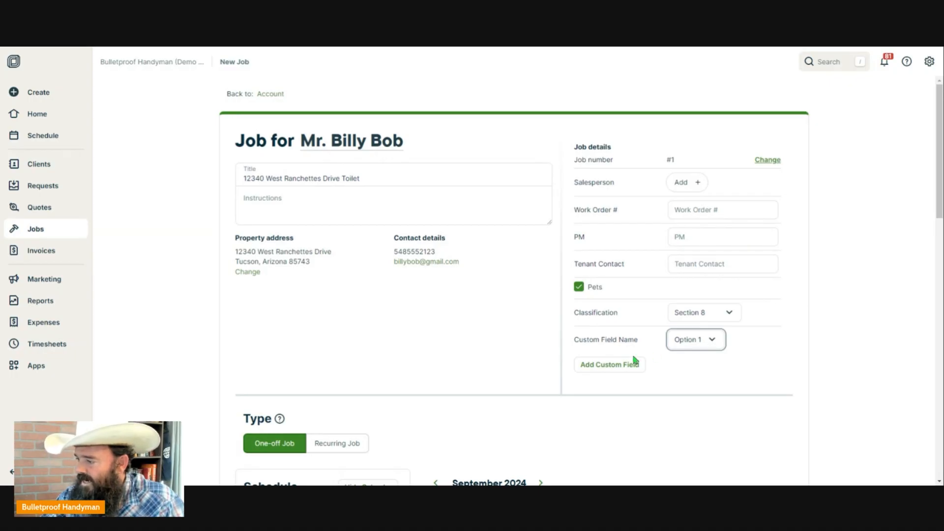
click(604, 370)
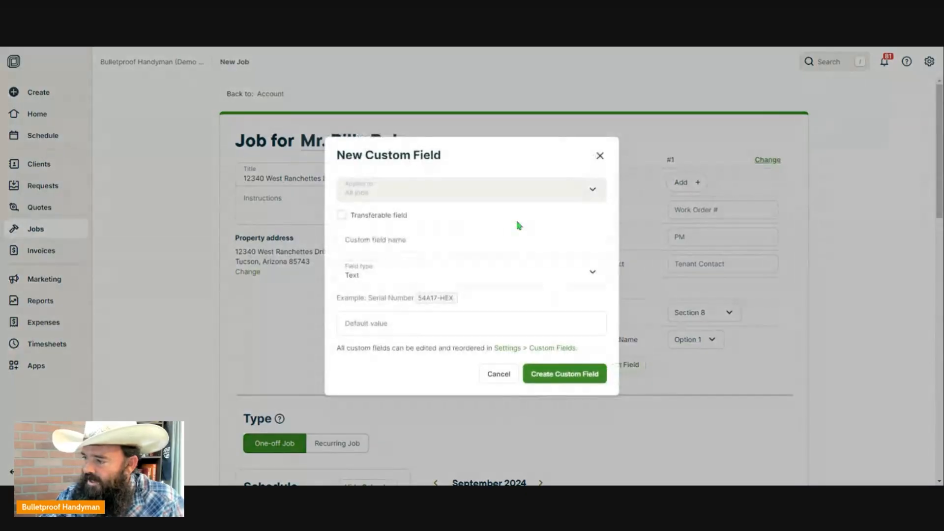
click(600, 156)
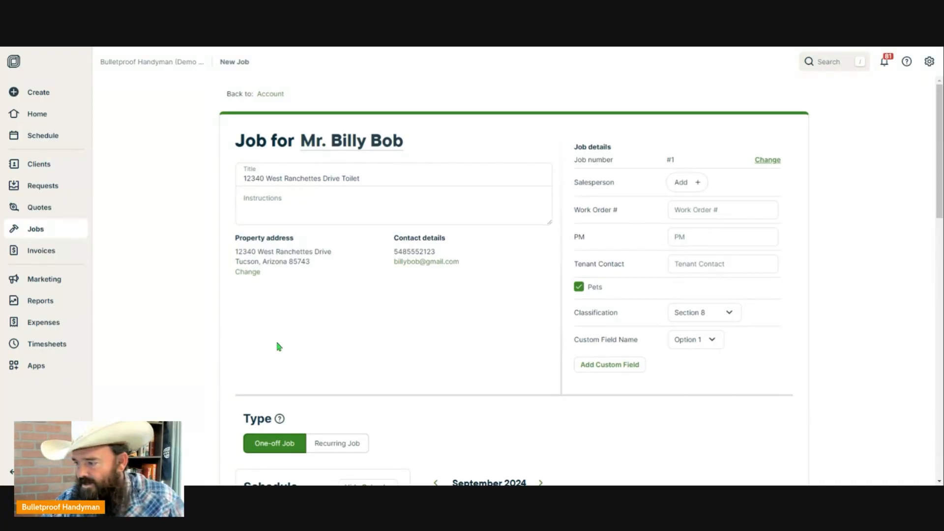
- Compare the scheduling options of a recurring job with those of a one-off job, including the start date calendar
scroll(279, 347, down, 6)
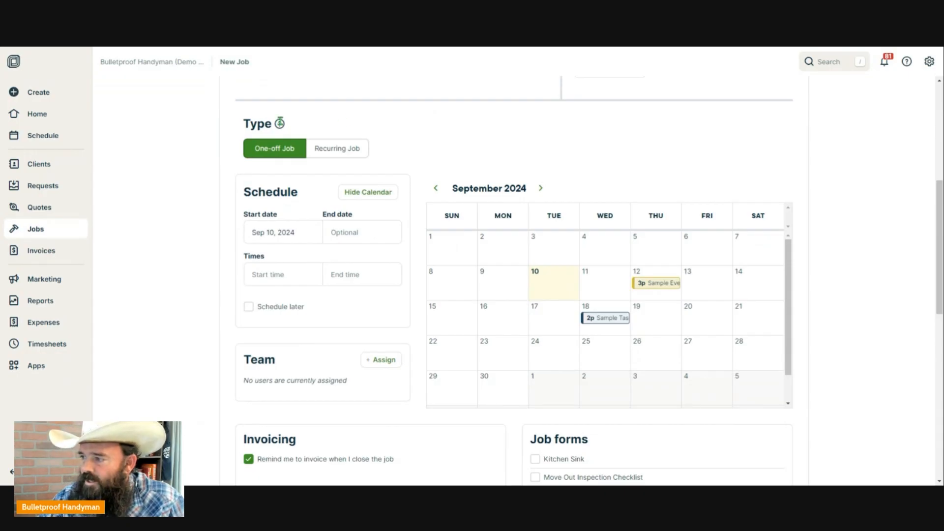
click(346, 152)
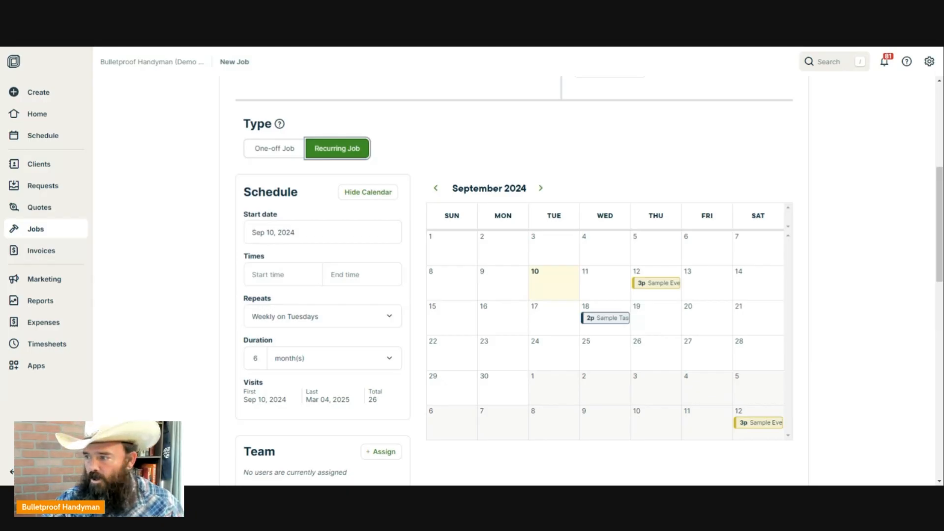
click(285, 151)
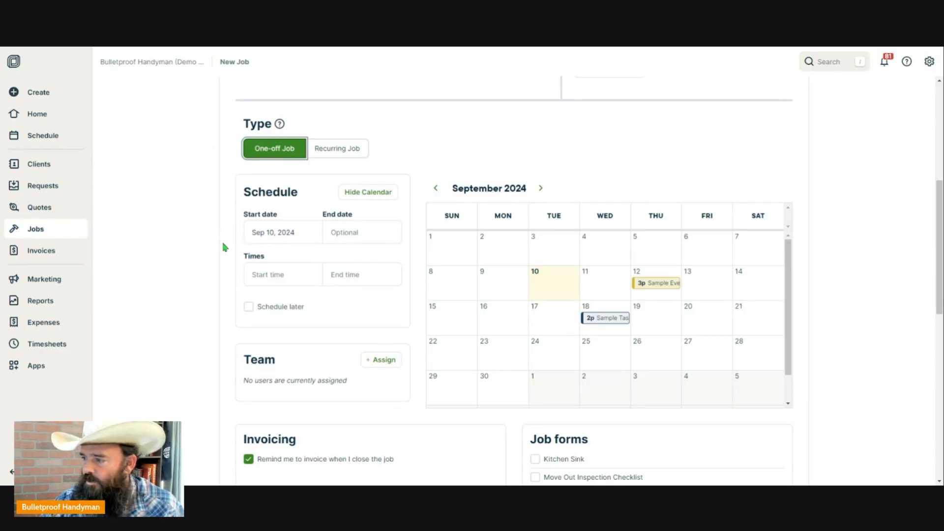
click(276, 233)
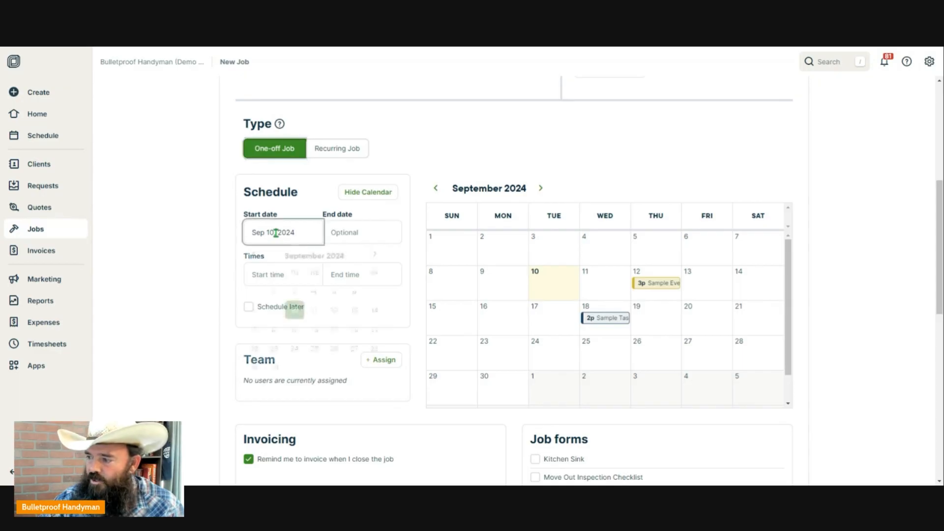
click(200, 266)
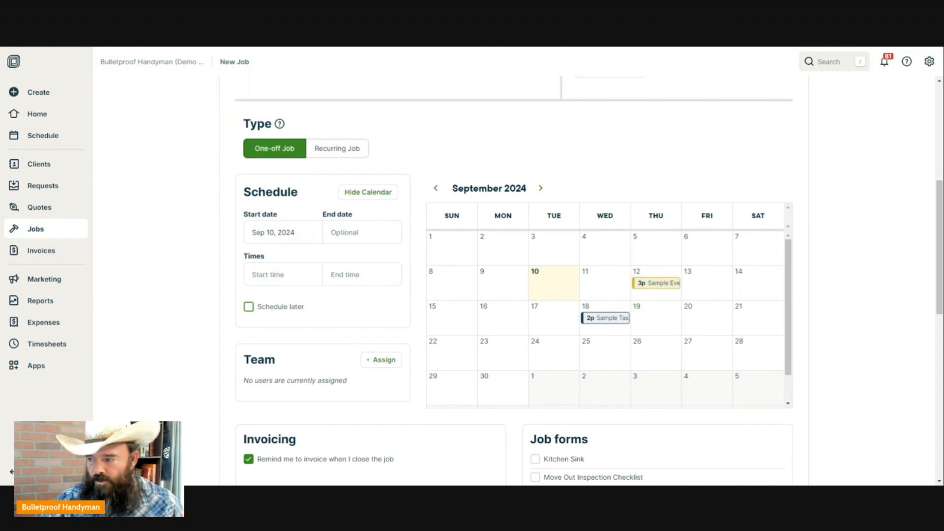
- Set the one-off job to Schedule later, with an unscheduled visit added to the calendar
click(249, 307)
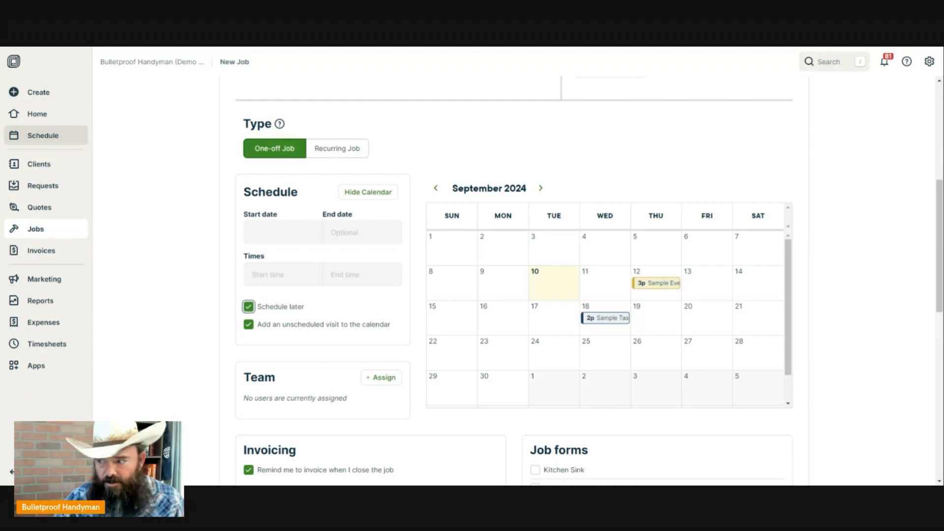
scroll(234, 276, down, 1)
click(249, 258)
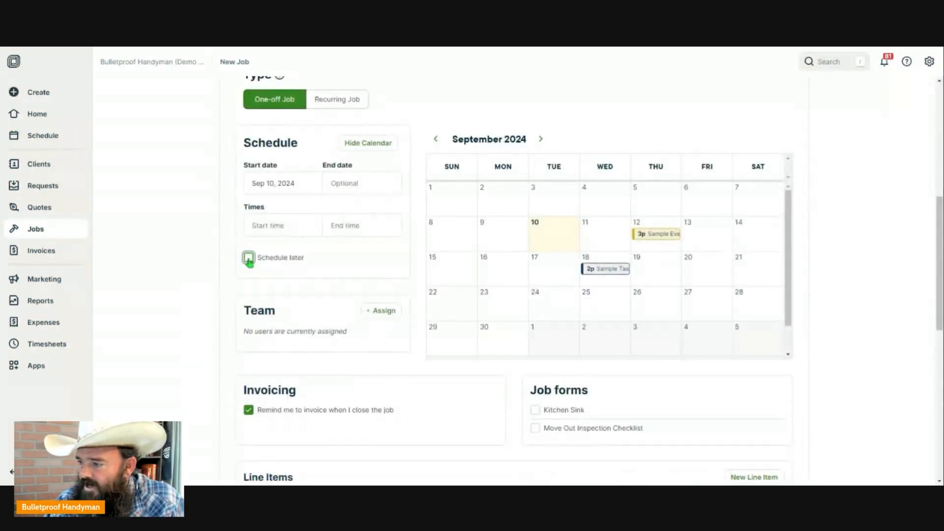
click(249, 257)
- Examine the users available for team assignment, the Manage Team option in the account menu, and the job forms
scroll(211, 266, down, 3)
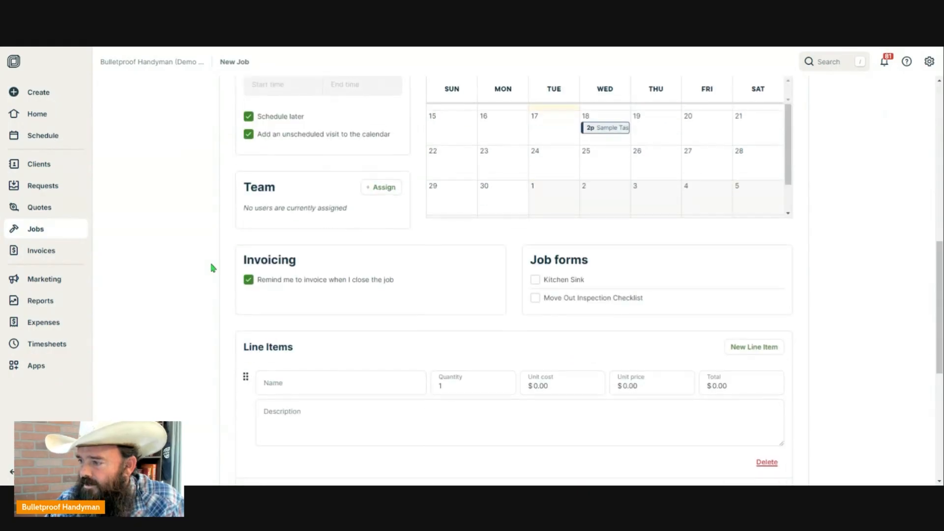
click(373, 185)
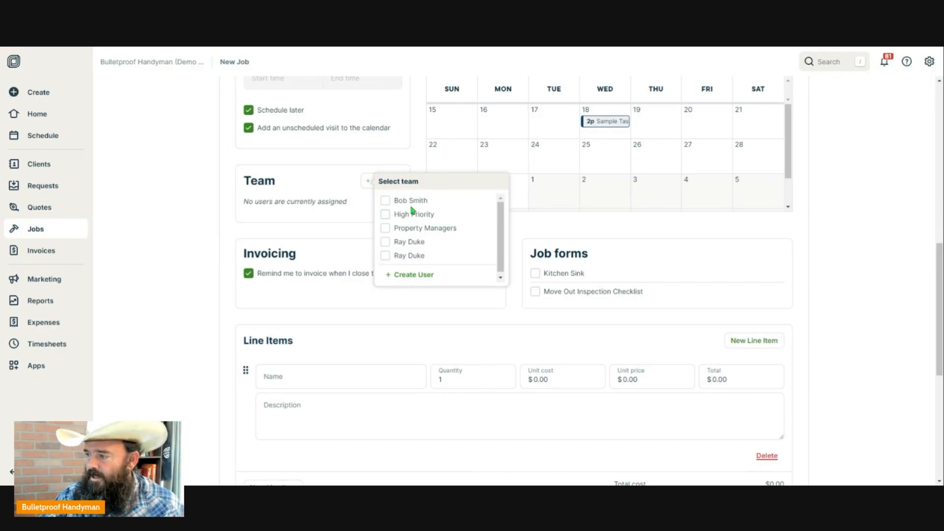
click(929, 62)
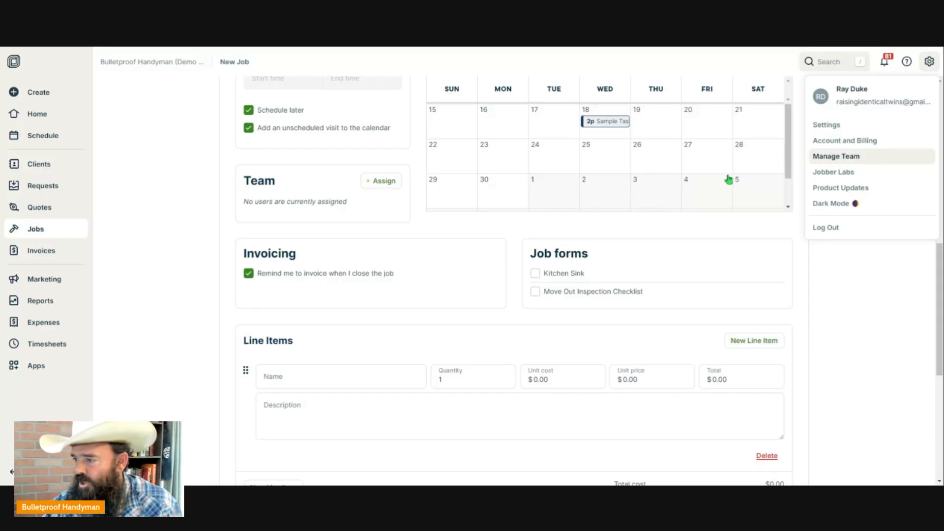
click(200, 276)
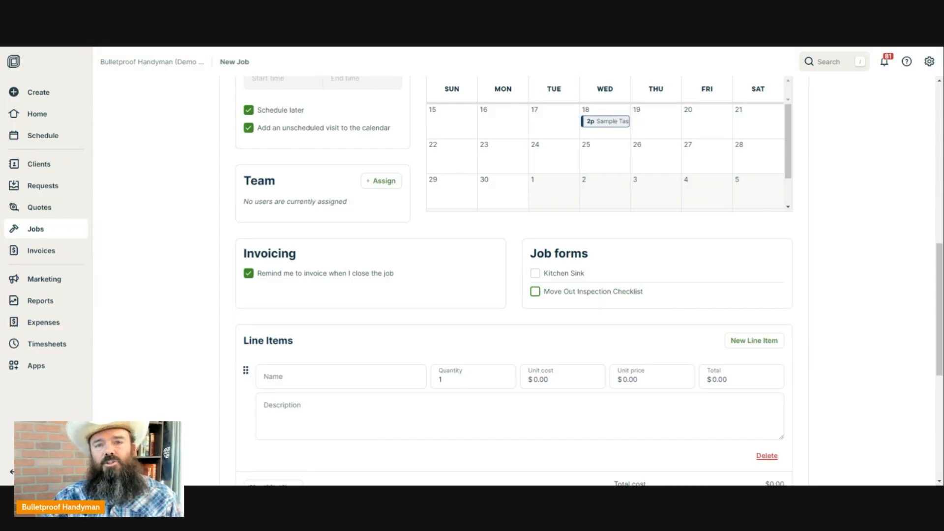
click(536, 274)
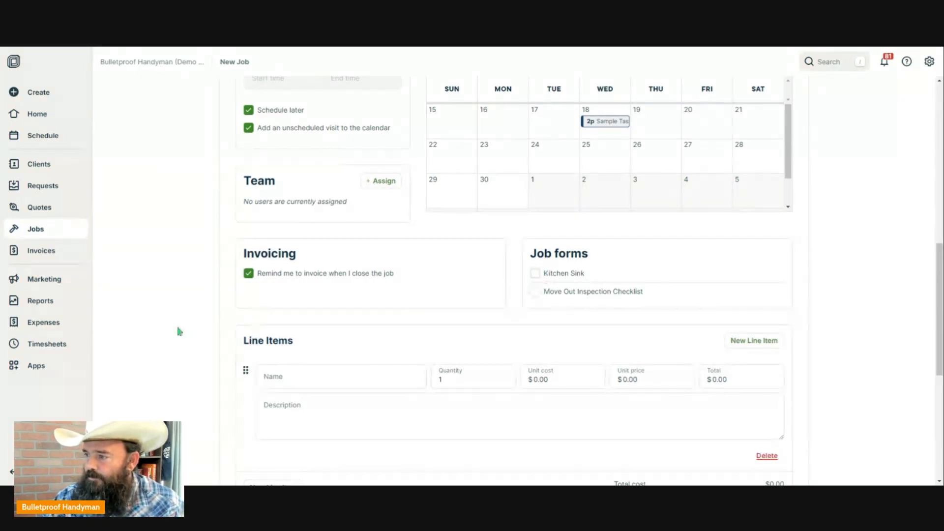
- Fill the first line item with the service Labor, Exhaust Fan, Motor, Repair/Replace and set its quantity to 2
scroll(253, 179, down, 4)
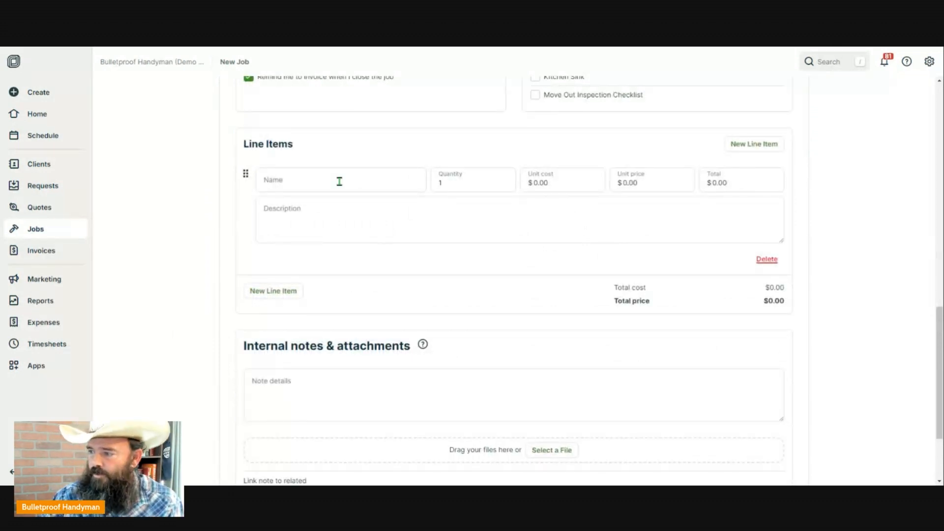
click(340, 181)
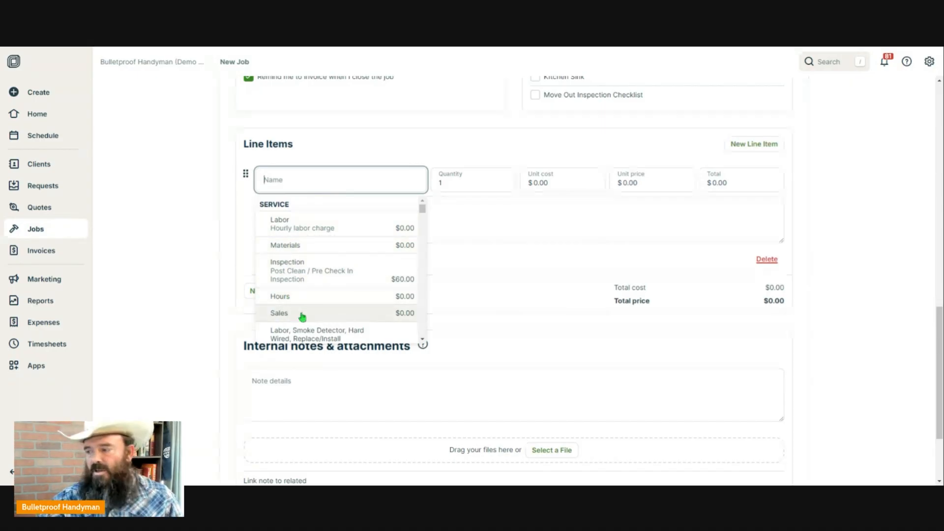
scroll(327, 286, down, 5)
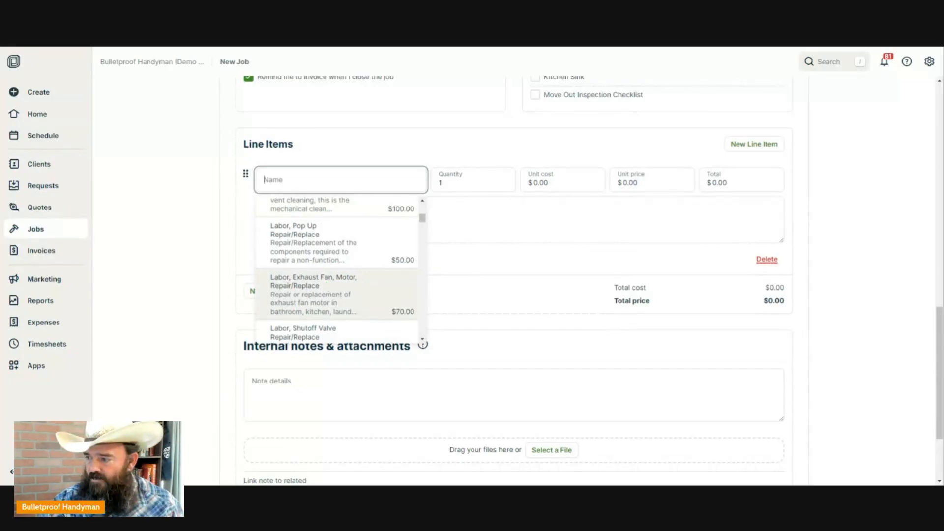
click(315, 297)
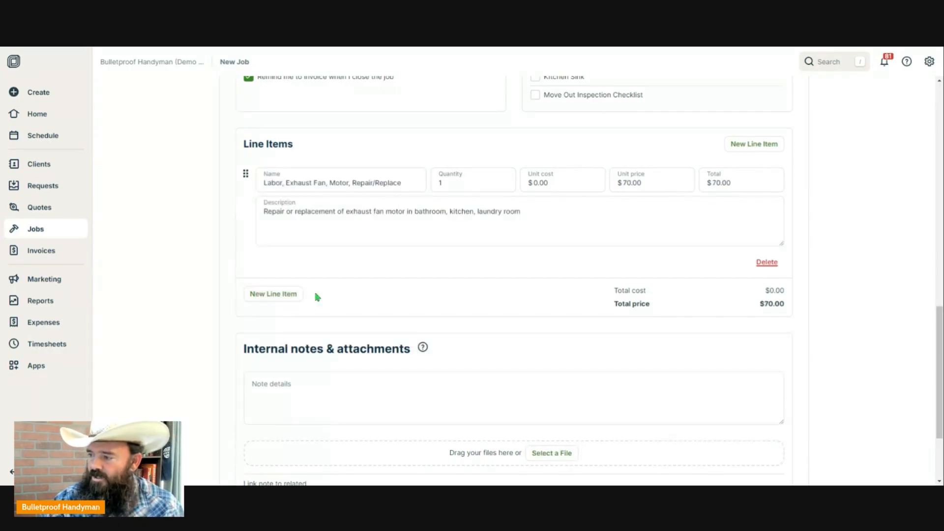
click(454, 186)
key(BackSpace)
text(2)
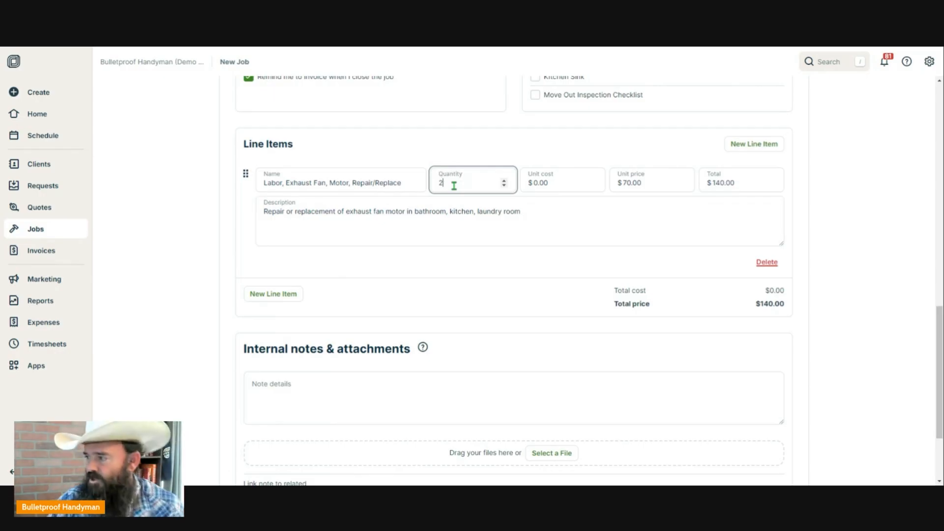
click(610, 225)
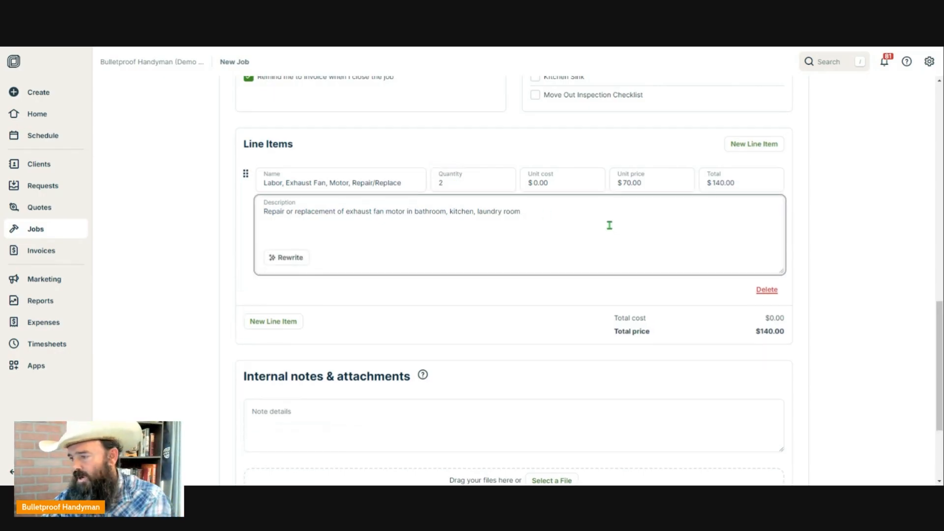
- Add a second line item for the product Materials, Exhaust Fan Motor, Standard with a quantity of 2
click(268, 320)
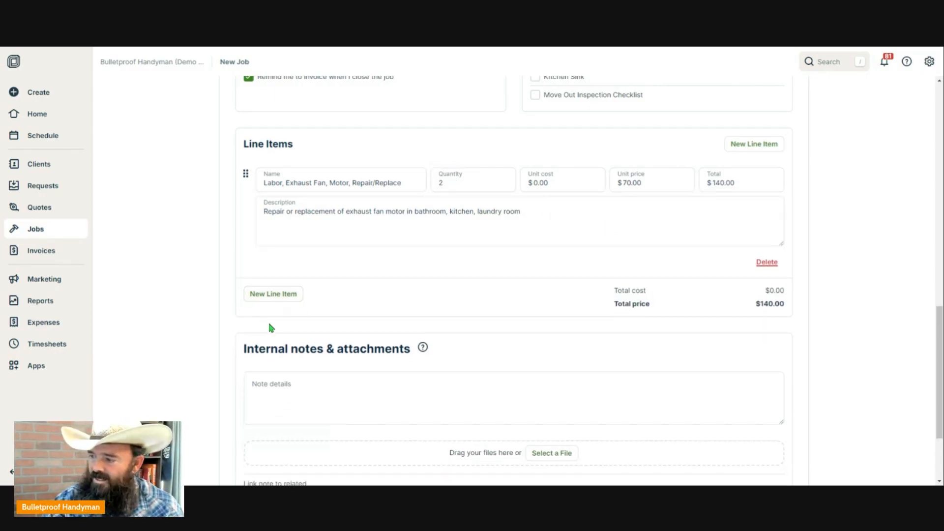
click(278, 297)
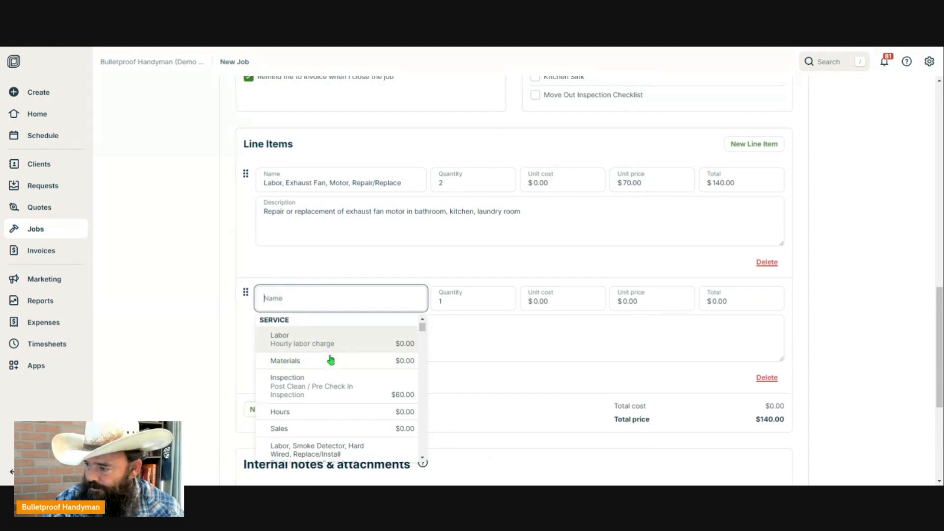
scroll(329, 362, down, 1)
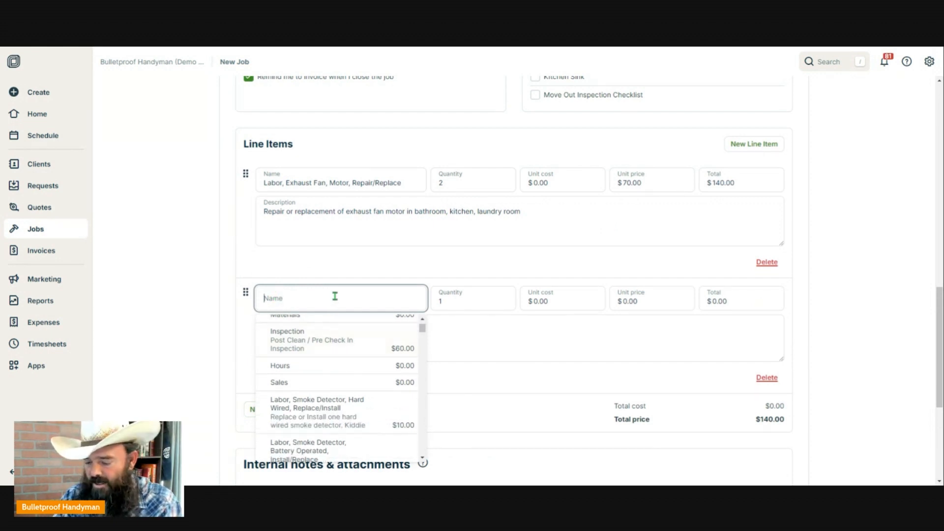
text(exhau)
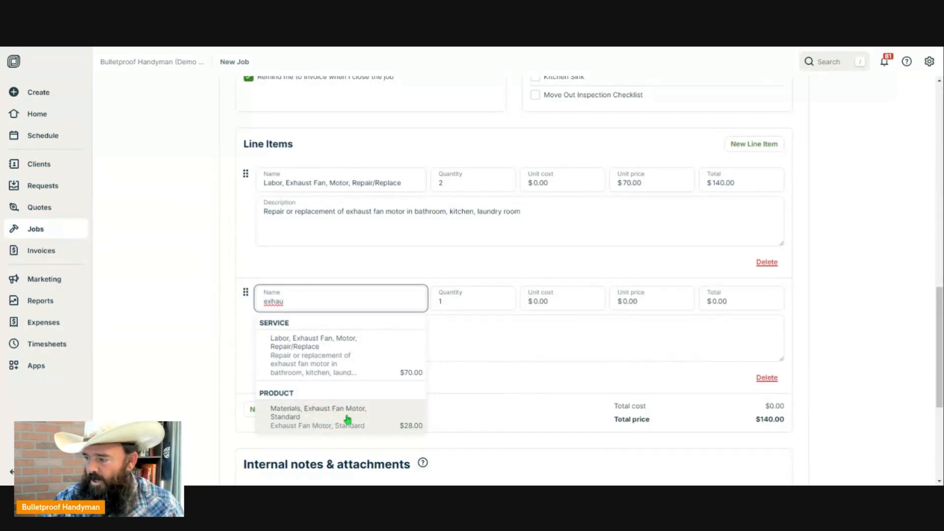
click(341, 423)
click(461, 305)
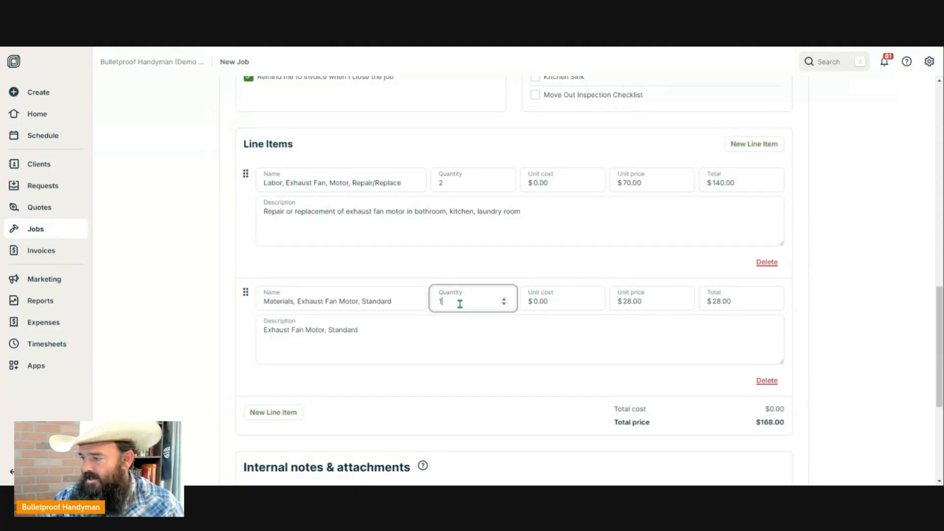
key(BackSpace)
text(2)
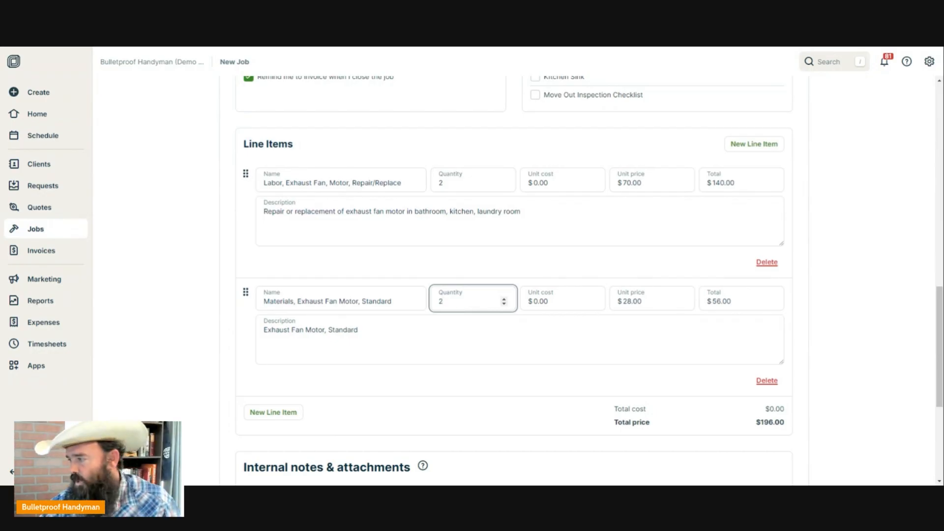
click(586, 338)
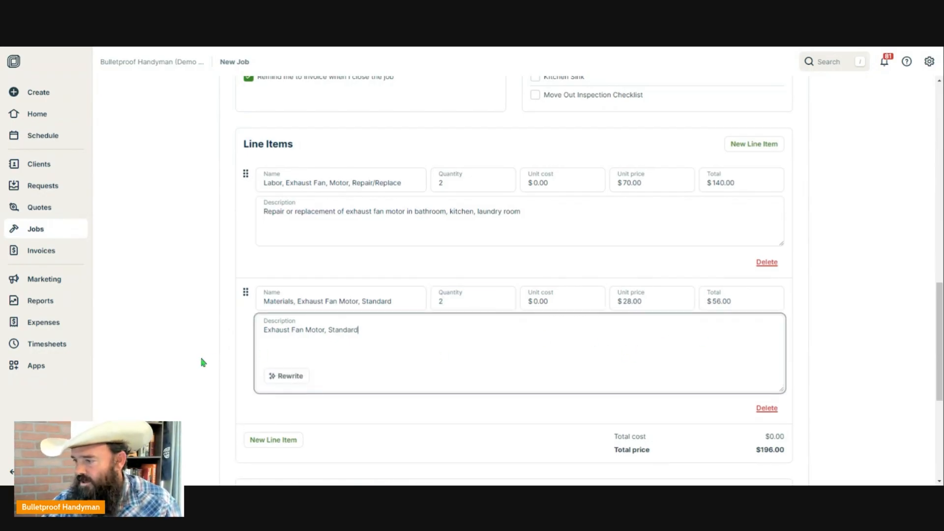
- Add a custom third line item named Carpet with the description "Clean Carpet IN Master Bedroom."
scroll(192, 361, down, 1)
scroll(191, 362, down, 1)
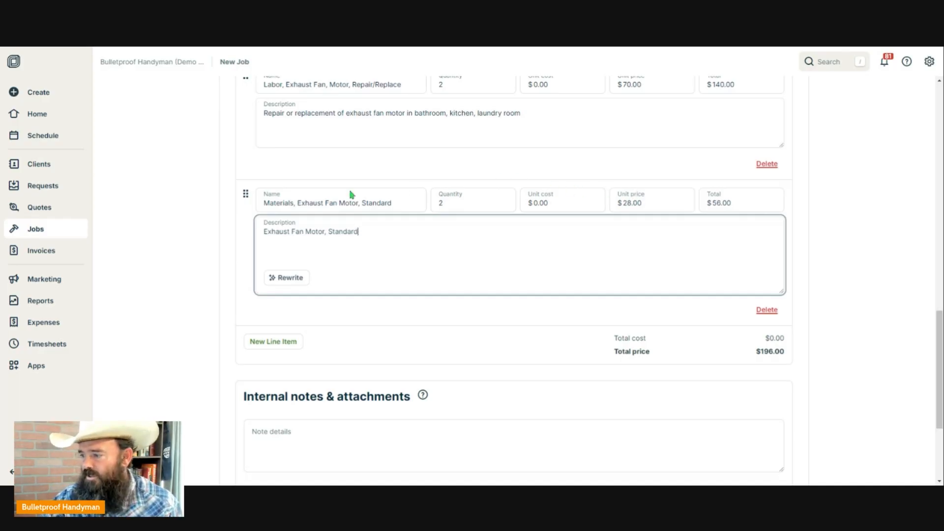
scroll(197, 185, down, 3)
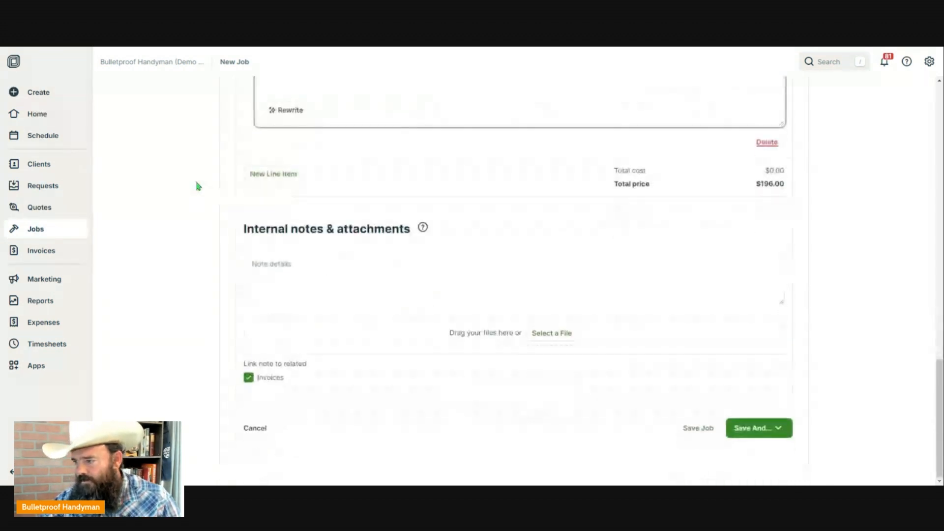
click(274, 173)
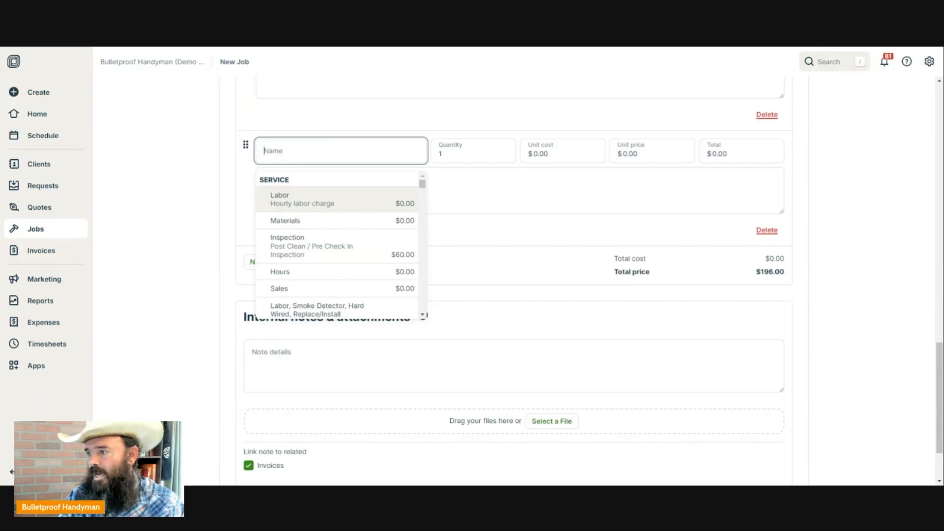
text(Carpet)
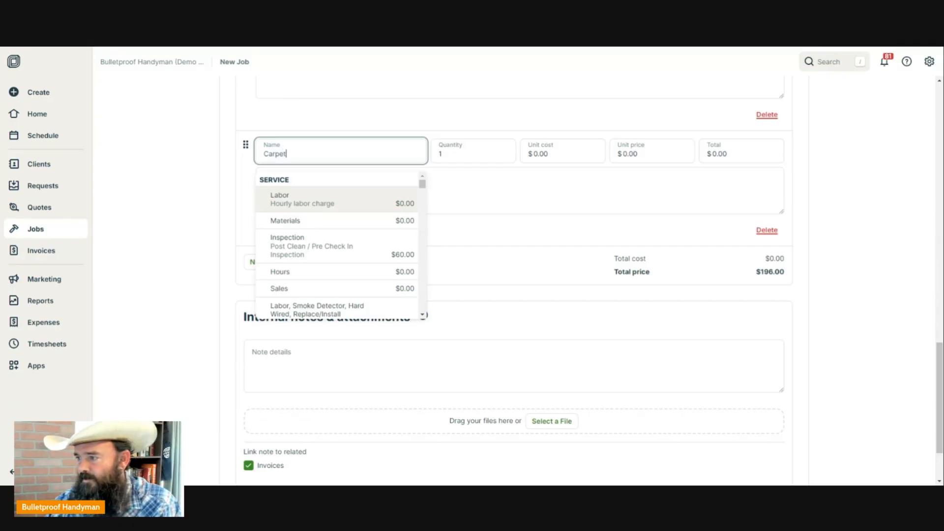
click(303, 190)
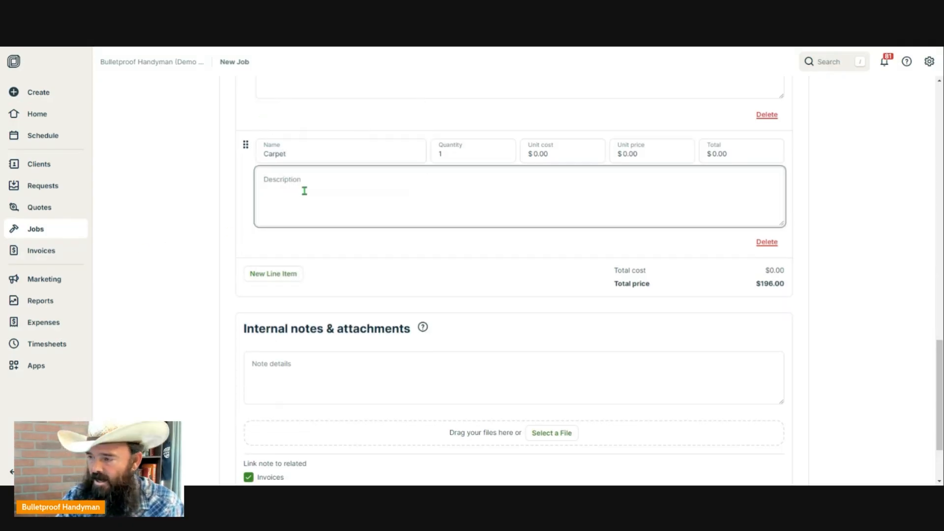
text(Clean Carp)
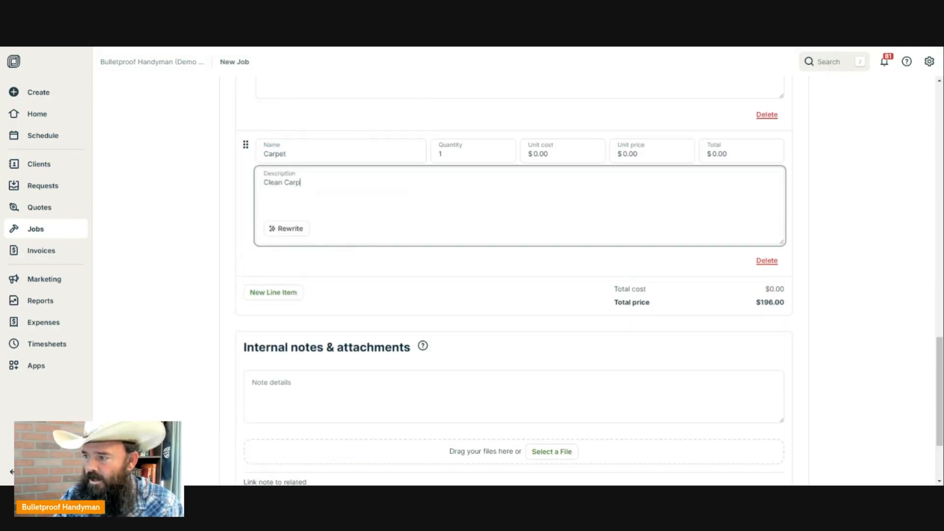
text(et IN Master)
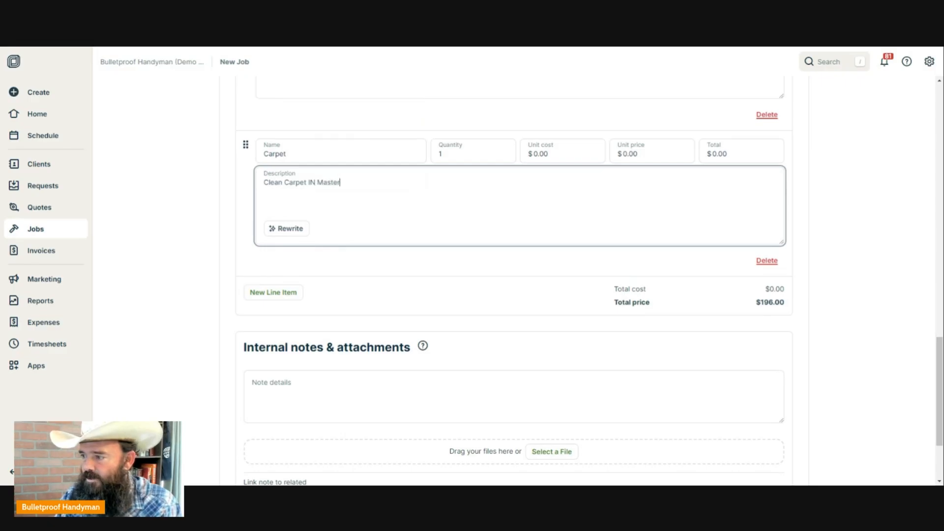
text( Bedroom)
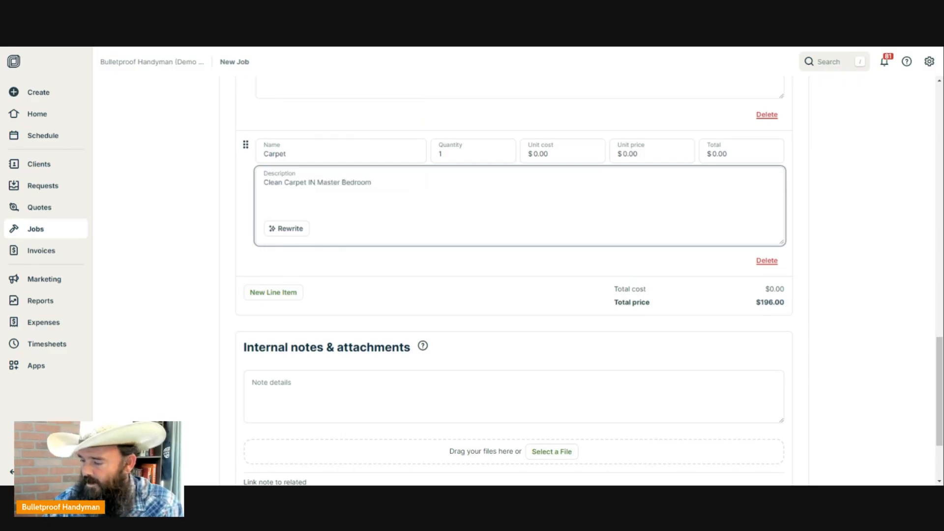
text(.)
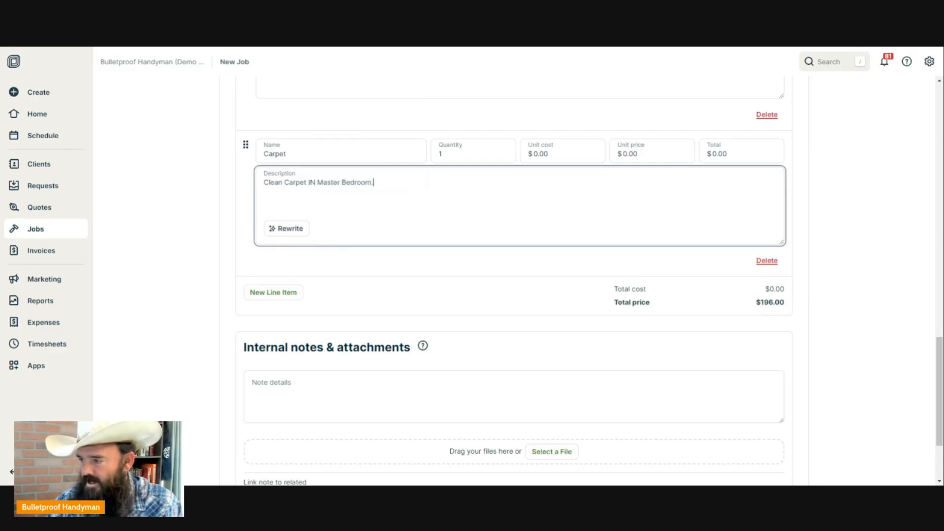
click(202, 267)
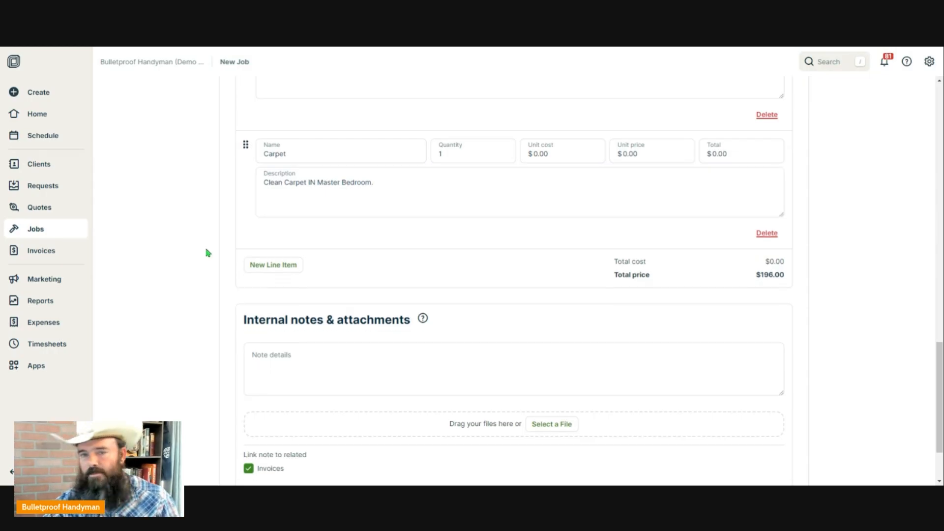
- Enter the placeholder text "lkdfjghl;sdkj" as the job's internal note details
scroll(206, 249, down, 2)
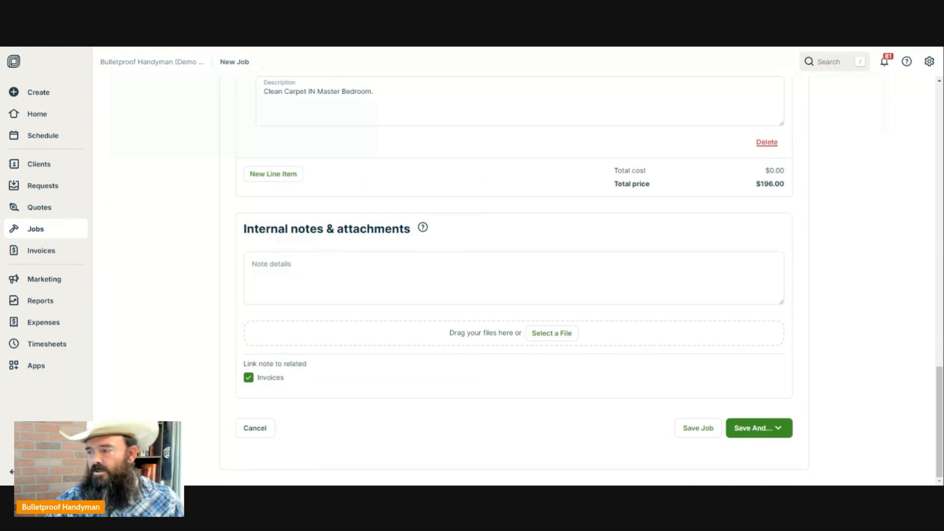
click(307, 279)
text(lkdfjghl;sdkj)
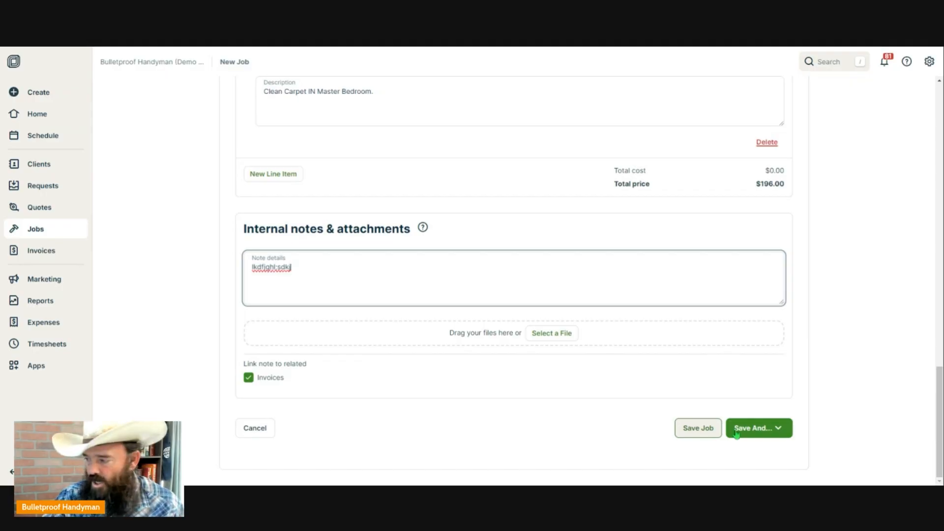
- Check the additional save options, save the job without a booking confirmation, and open the list of all jobs
click(779, 429)
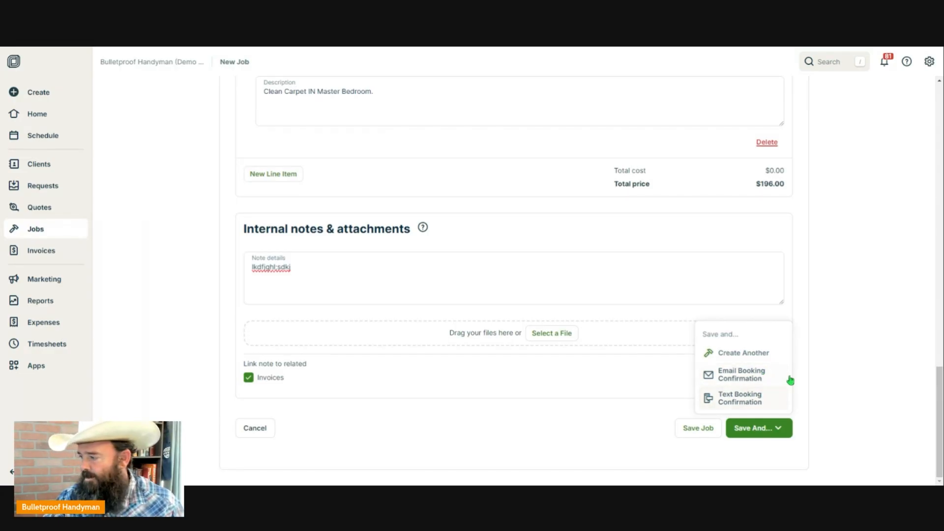
click(830, 376)
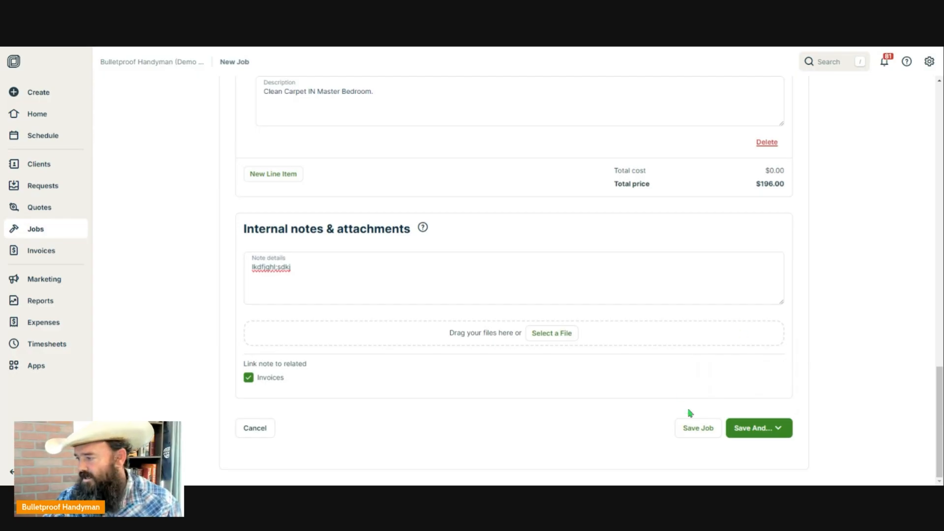
click(700, 432)
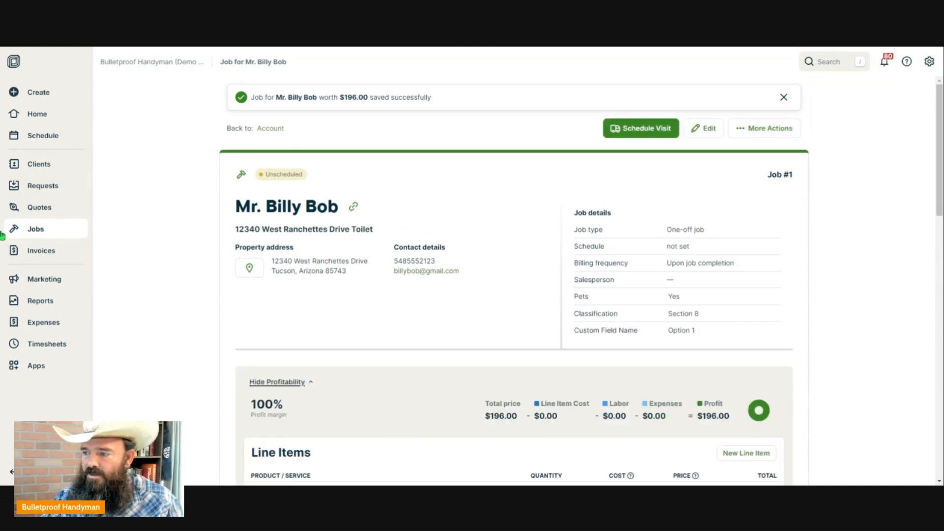
click(38, 231)
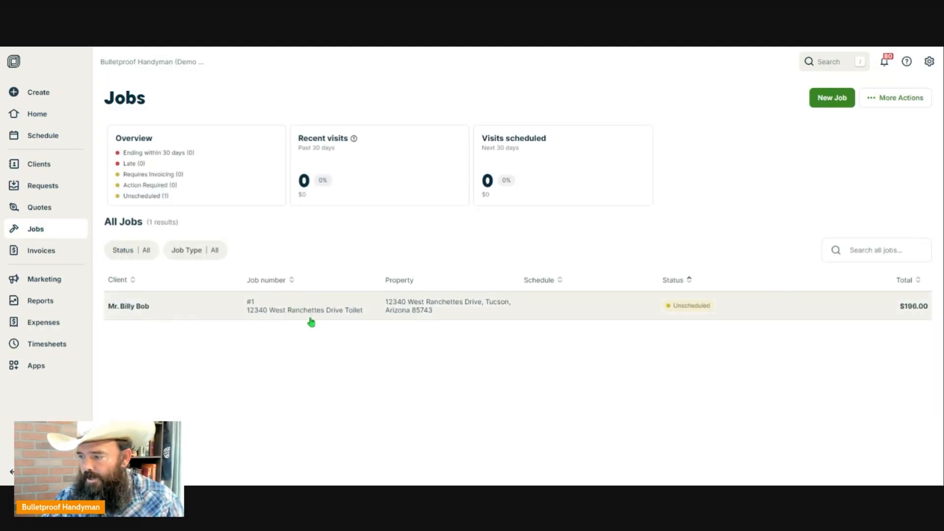